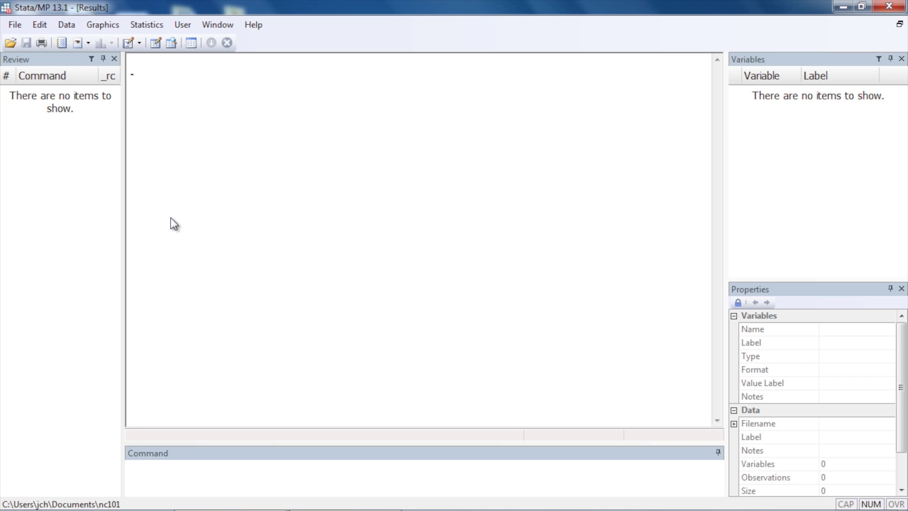
Step: Open Statistics > Power and sample size and narrow the methods to Means > ANOVA > Oneway
{"action": "left_click", "coordinate": [133, 26]}
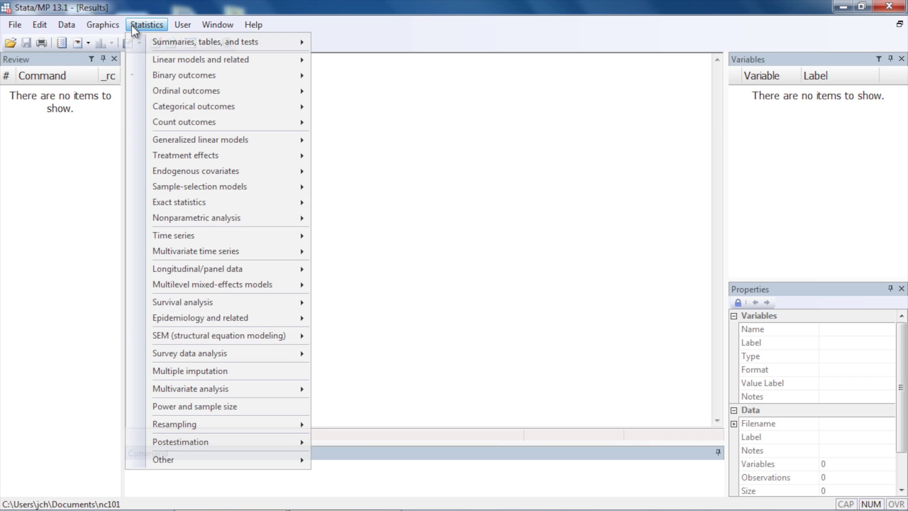
{"action": "left_click", "coordinate": [138, 407]}
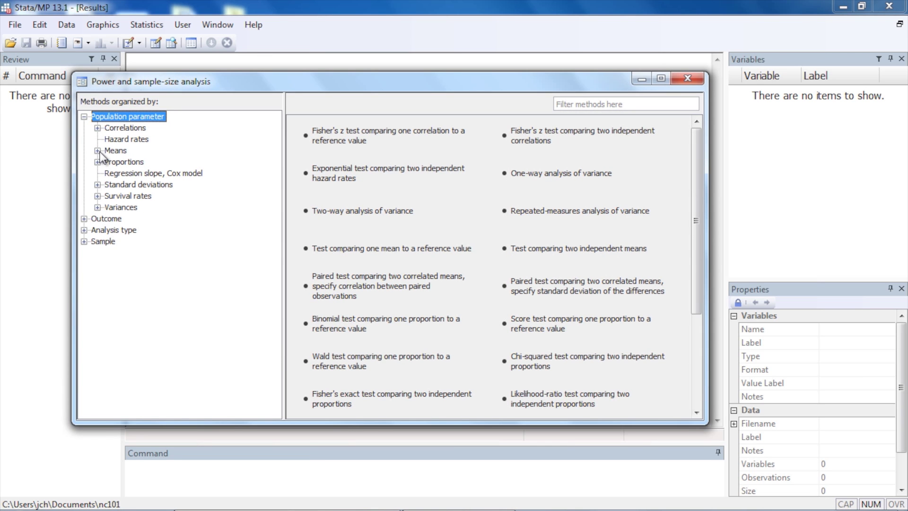
{"action": "left_click", "coordinate": [97, 150]}
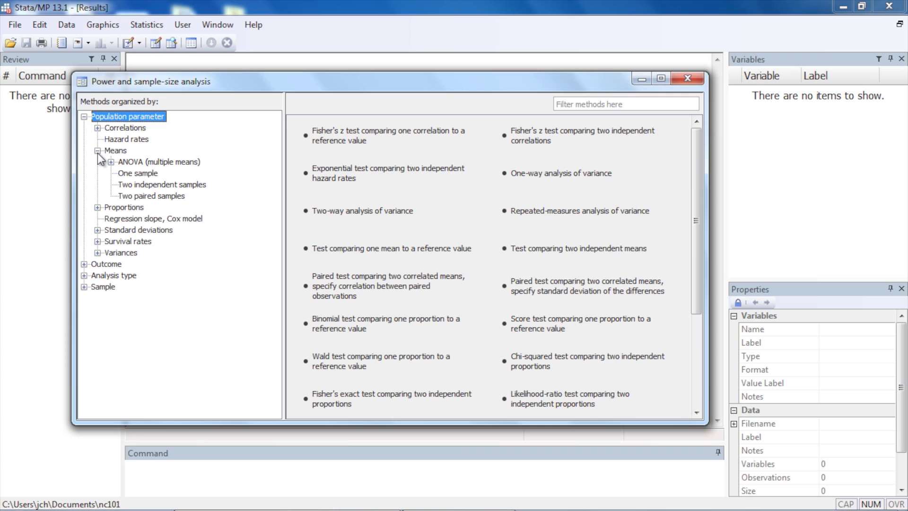
{"action": "left_click", "coordinate": [111, 162]}
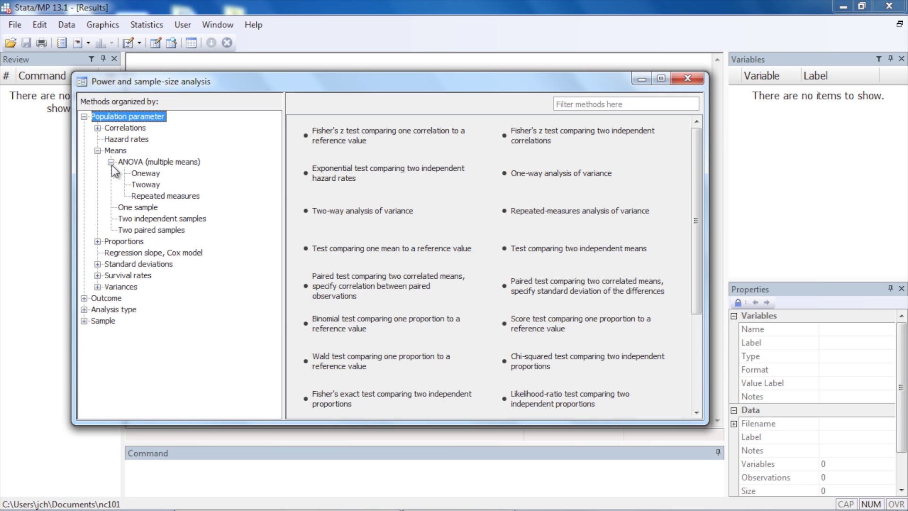
{"action": "left_click", "coordinate": [145, 174]}
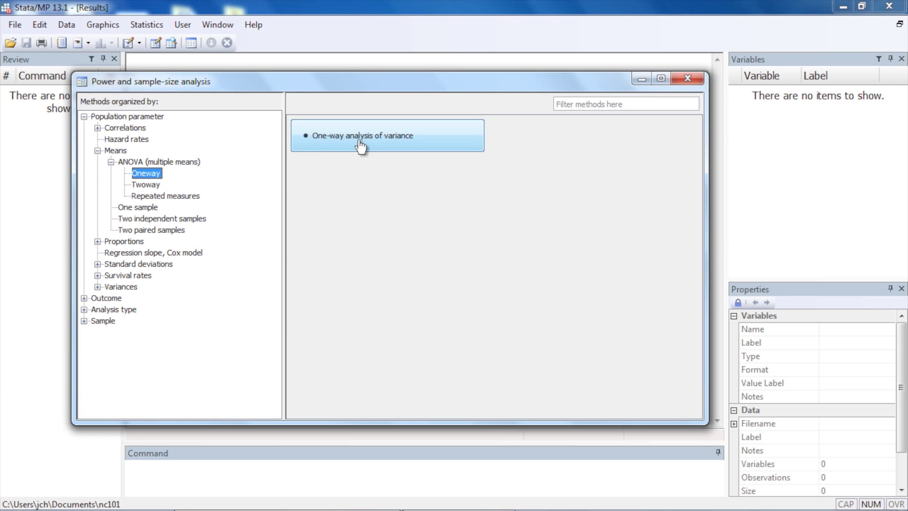
Step: Open the one-way ANOVA setup, computing sample size at 0.05 significance and 0.8 power
{"action": "double_click", "coordinate": [376, 140]}
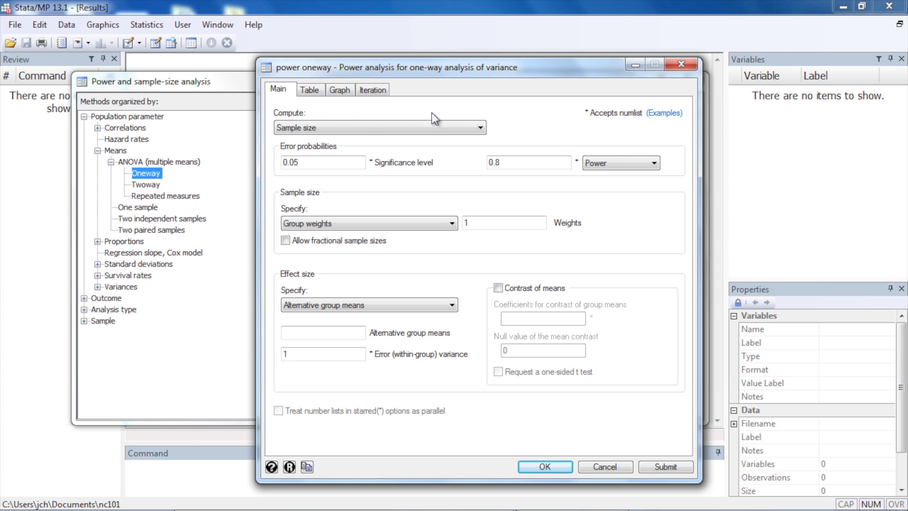
{"action": "left_click", "coordinate": [479, 126]}
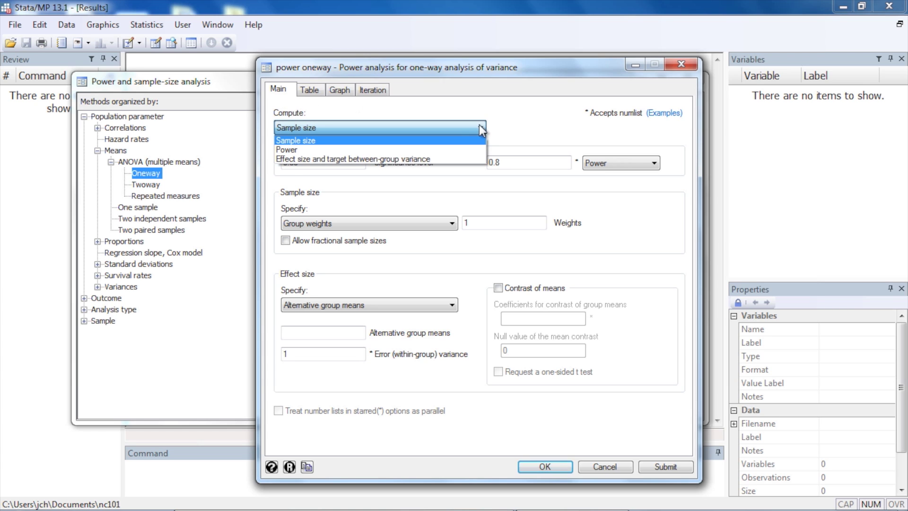
{"action": "left_click", "coordinate": [346, 141]}
{"action": "left_click", "coordinate": [318, 161]}
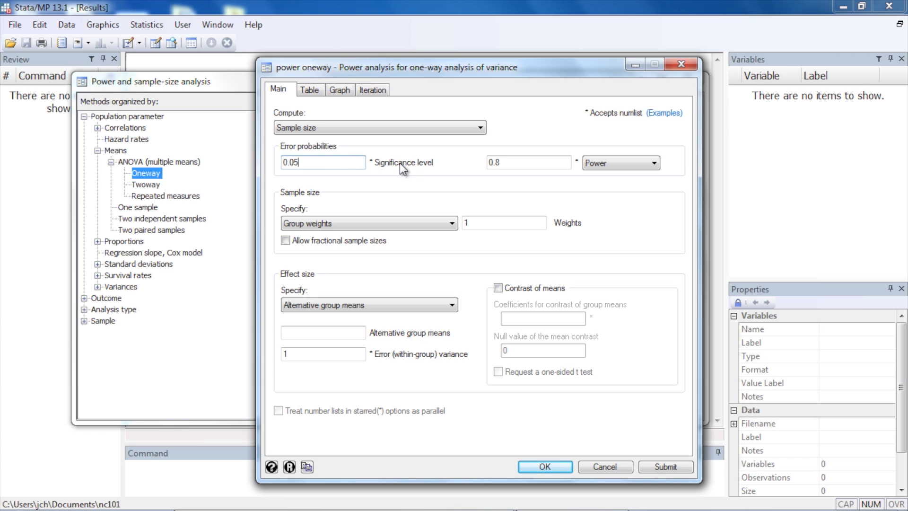
{"action": "left_click_drag", "start_coordinate": [364, 163], "coordinate": [271, 160]}
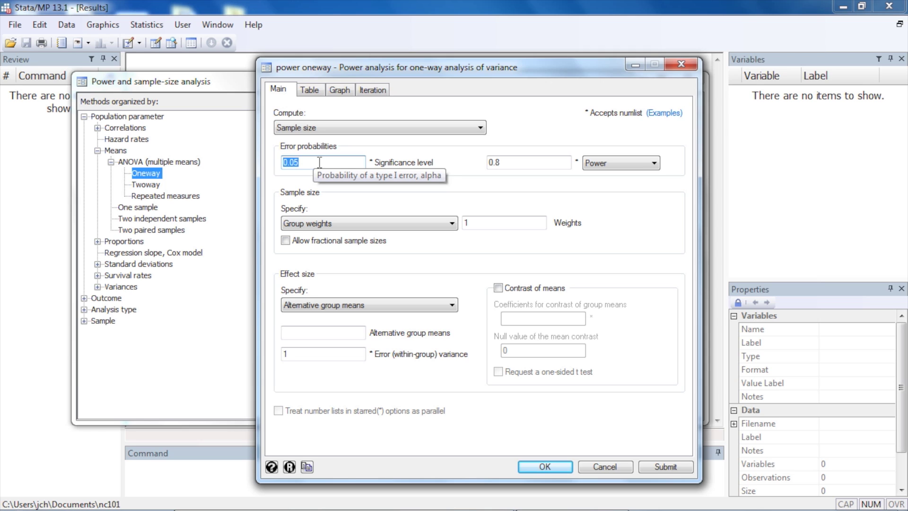
{"action": "left_click", "coordinate": [514, 163]}
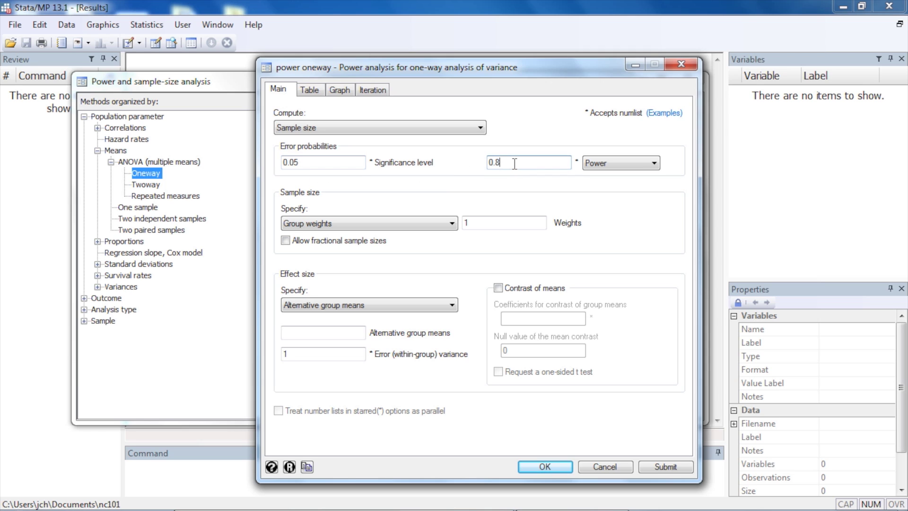
{"action": "left_click_drag", "start_coordinate": [511, 163], "coordinate": [478, 163]}
{"action": "left_click", "coordinate": [515, 162]}
Step: Replace the group weights with 1 1 1 for three equal groups
{"action": "left_click", "coordinate": [467, 223]}
{"action": "key", "text": "BackSpace"}
{"action": "type", "text": "1 1 1"}
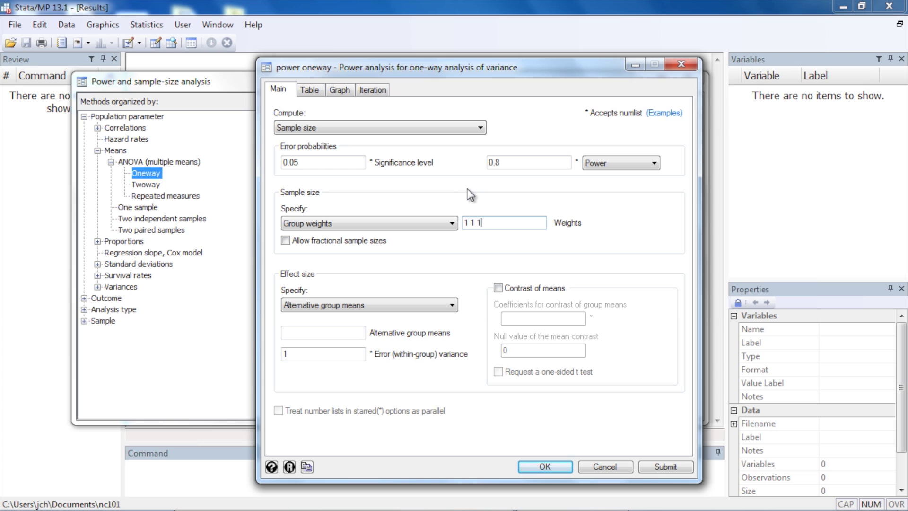
{"action": "key", "text": "BackSpace"}
{"action": "key", "text": "BackSpace"}
{"action": "type", "text": "2 1"}
{"action": "key", "text": "BackSpace"}
{"action": "type", "text": "1 1"}
Step: Enter alternative group means 260 289 295 and error variance 4900
{"action": "left_click", "coordinate": [450, 305]}
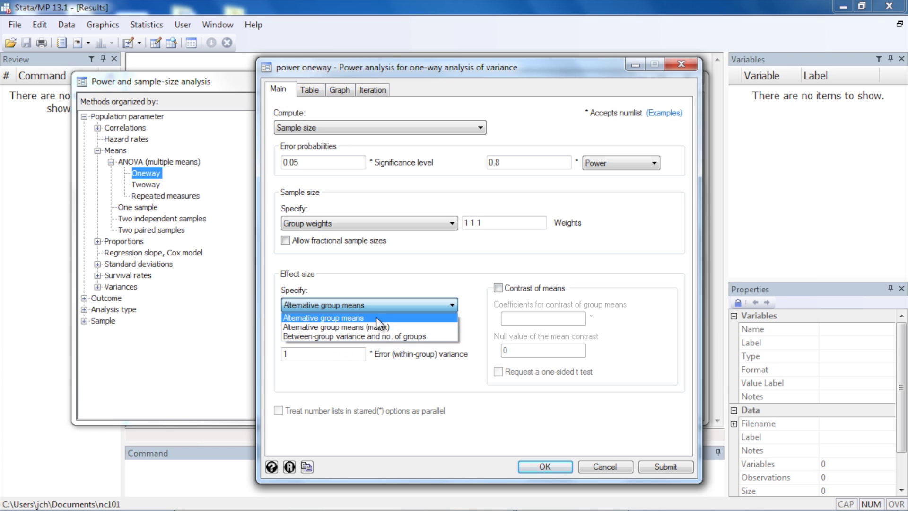
{"action": "left_click", "coordinate": [313, 318]}
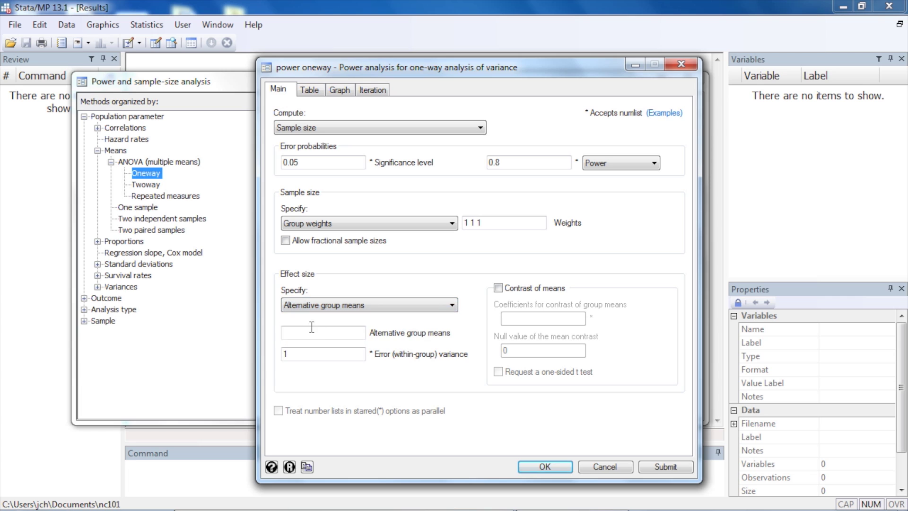
{"action": "left_click", "coordinate": [311, 330]}
{"action": "type", "text": "260 289 295"}
{"action": "key", "text": "Tab"}
{"action": "type", "text": "4900"}
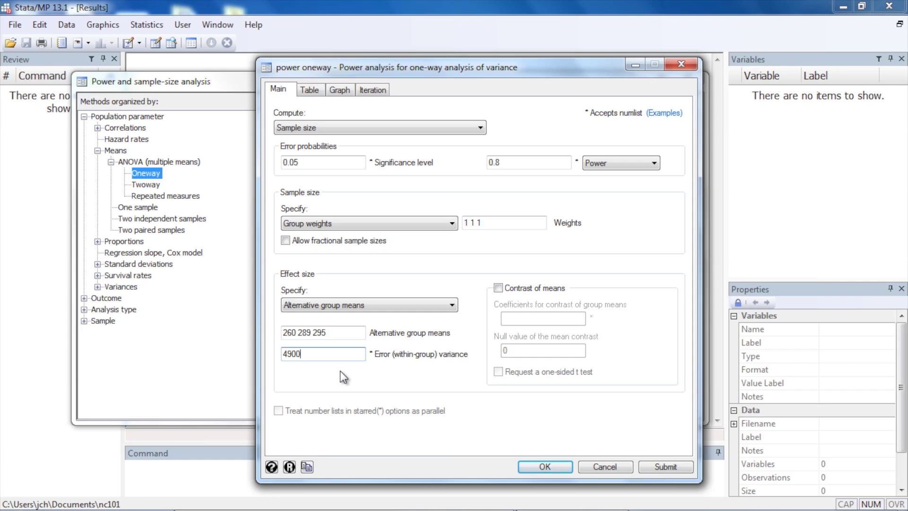
Step: Submit power oneway 260 289 295, varerror(4900) grweights(1 1 1), giving N = 207 (69 per group)
{"action": "left_click_drag", "start_coordinate": [483, 73], "coordinate": [676, 14]}
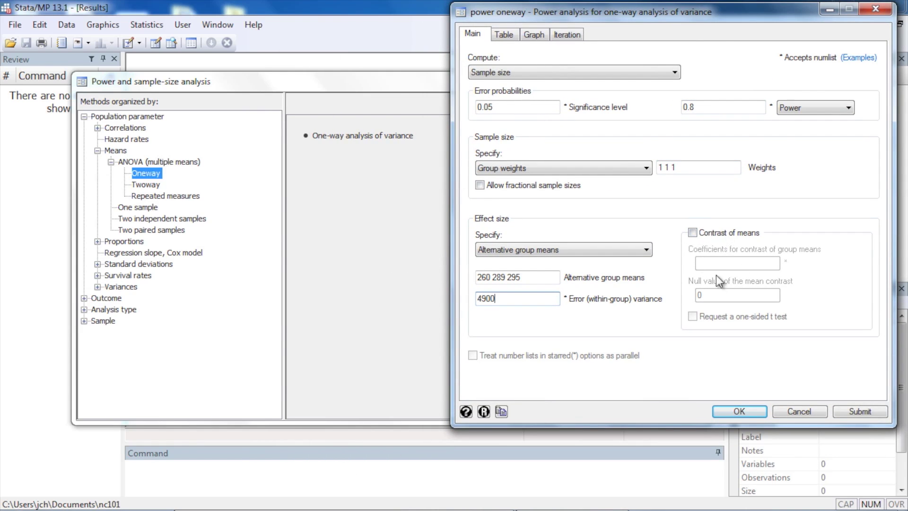
{"action": "left_click", "coordinate": [859, 410]}
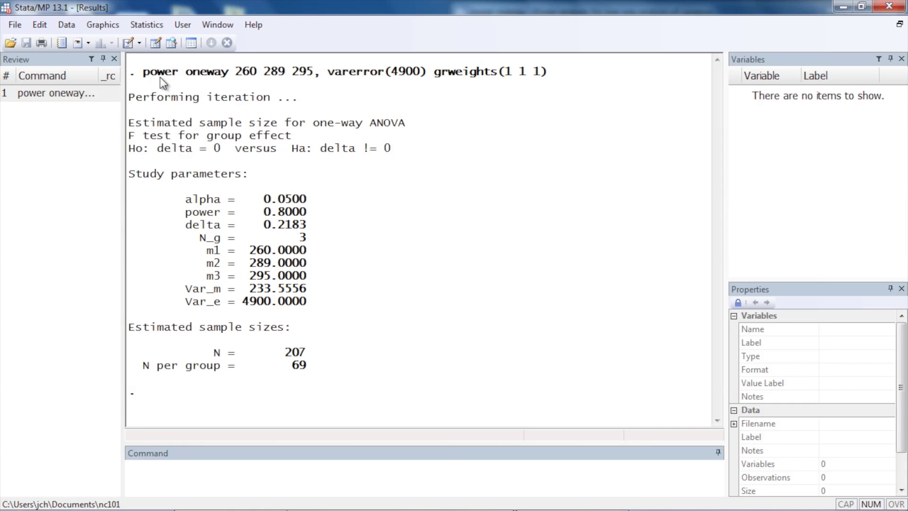
{"action": "left_click_drag", "start_coordinate": [143, 73], "coordinate": [296, 76]}
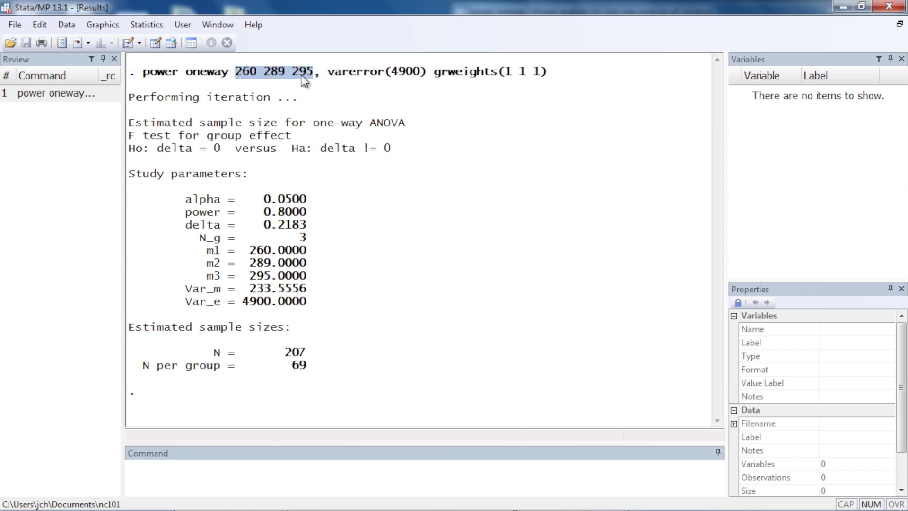
{"action": "left_click_drag", "start_coordinate": [327, 75], "coordinate": [418, 75]}
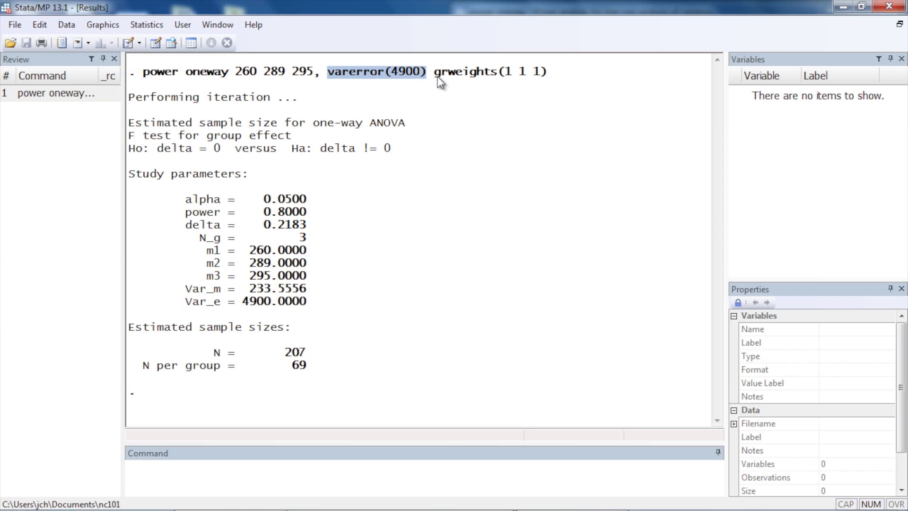
{"action": "left_click_drag", "start_coordinate": [434, 74], "coordinate": [483, 73]}
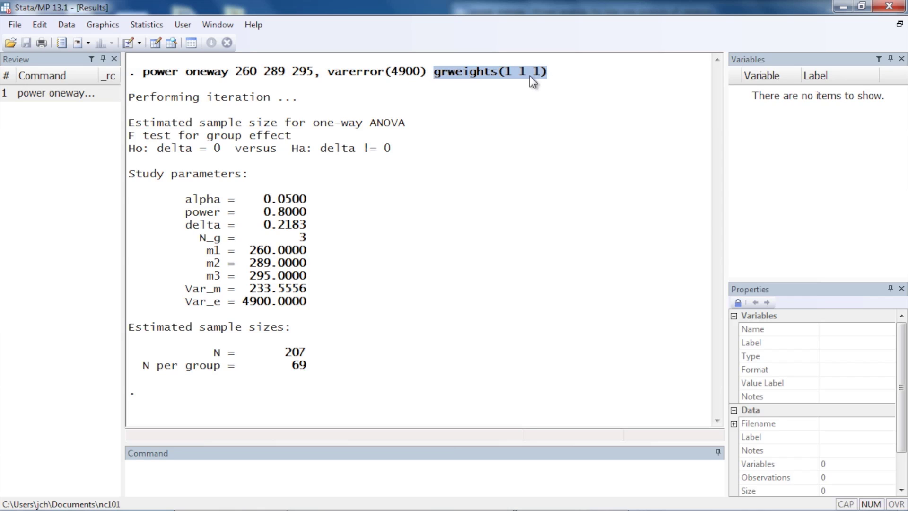
{"action": "left_click_drag", "start_coordinate": [133, 203], "coordinate": [276, 215]}
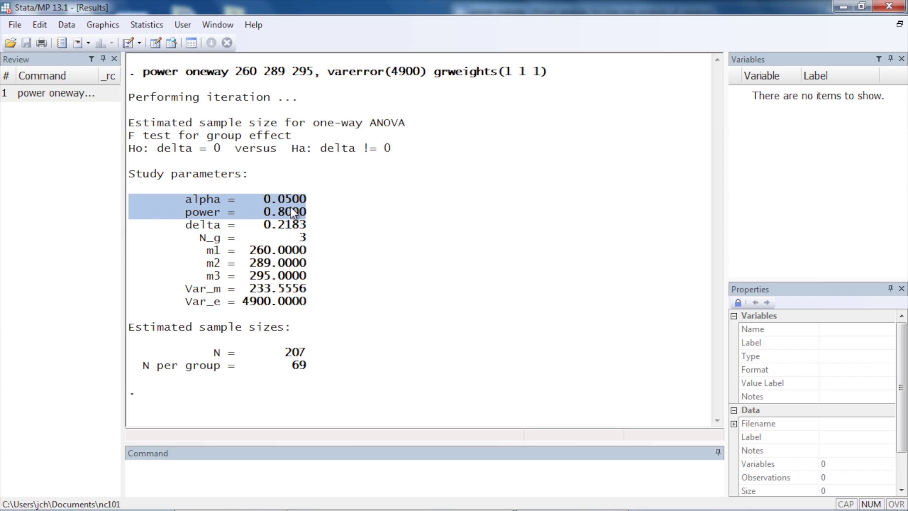
{"action": "left_click", "coordinate": [311, 210]}
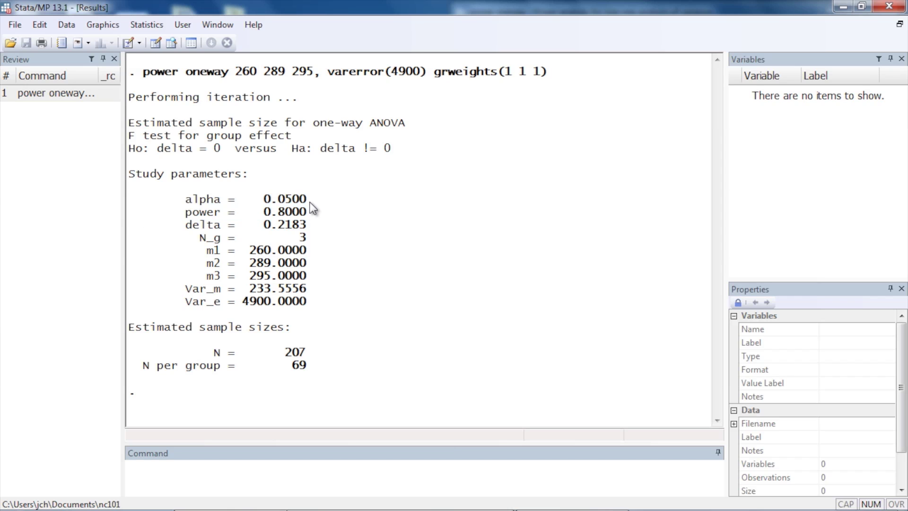
{"action": "left_click_drag", "start_coordinate": [179, 225], "coordinate": [298, 229]}
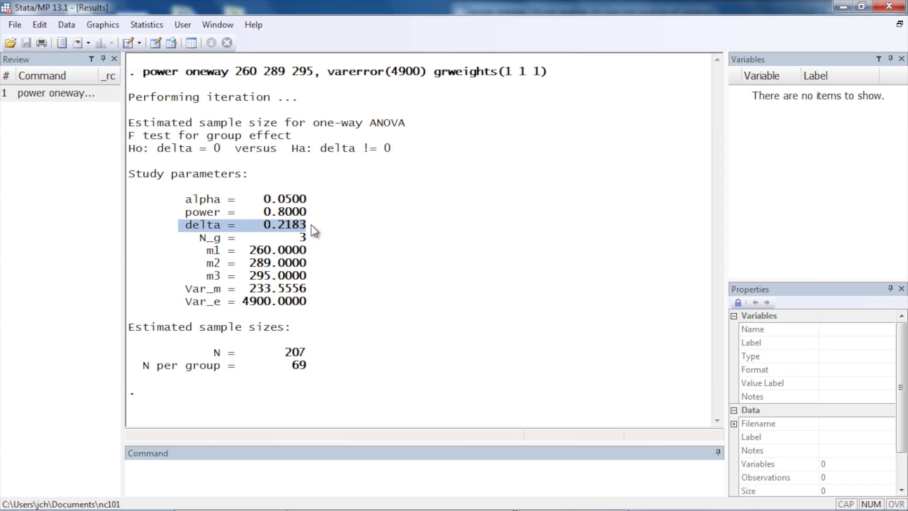
{"action": "left_click_drag", "start_coordinate": [185, 290], "coordinate": [221, 303]}
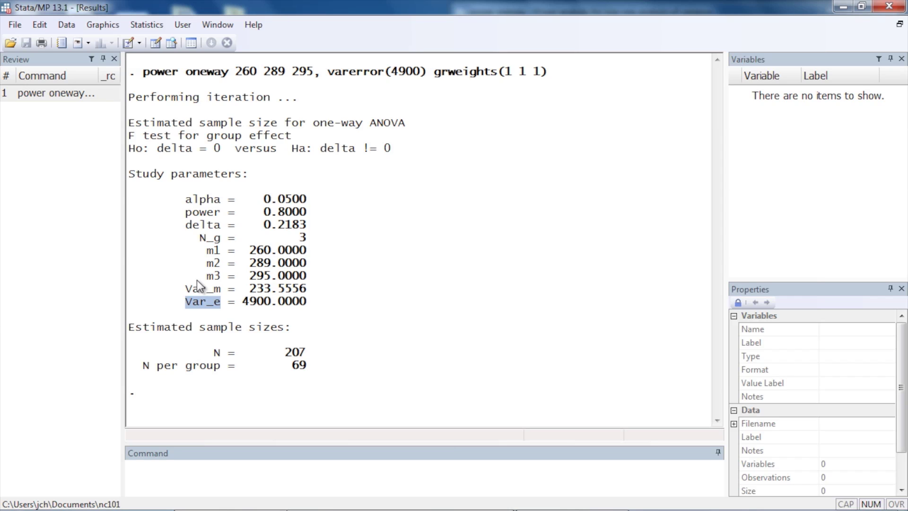
{"action": "left_click_drag", "start_coordinate": [185, 225], "coordinate": [302, 242]}
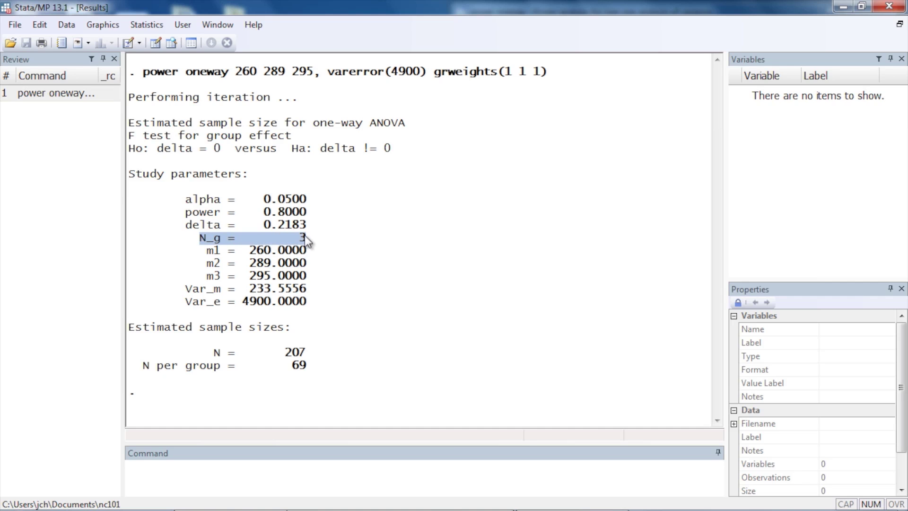
{"action": "left_click_drag", "start_coordinate": [201, 251], "coordinate": [290, 273]}
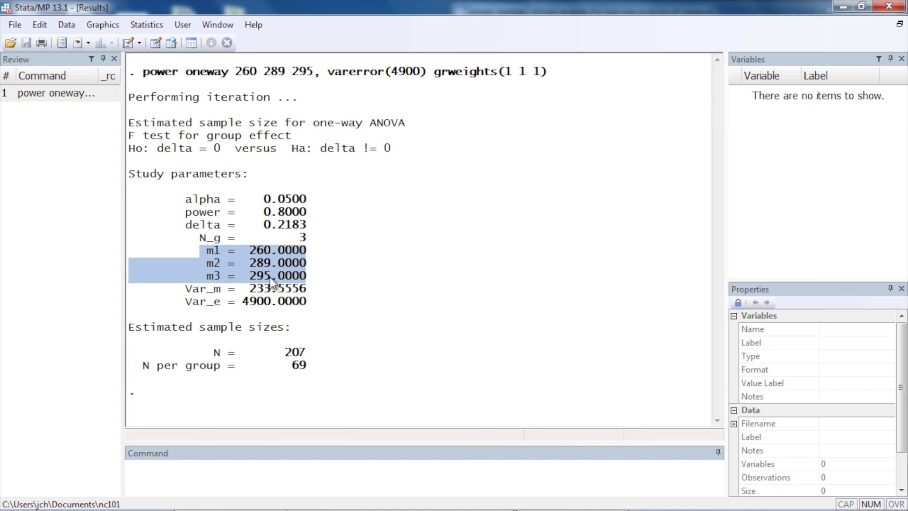
{"action": "left_click_drag", "start_coordinate": [186, 290], "coordinate": [305, 294]}
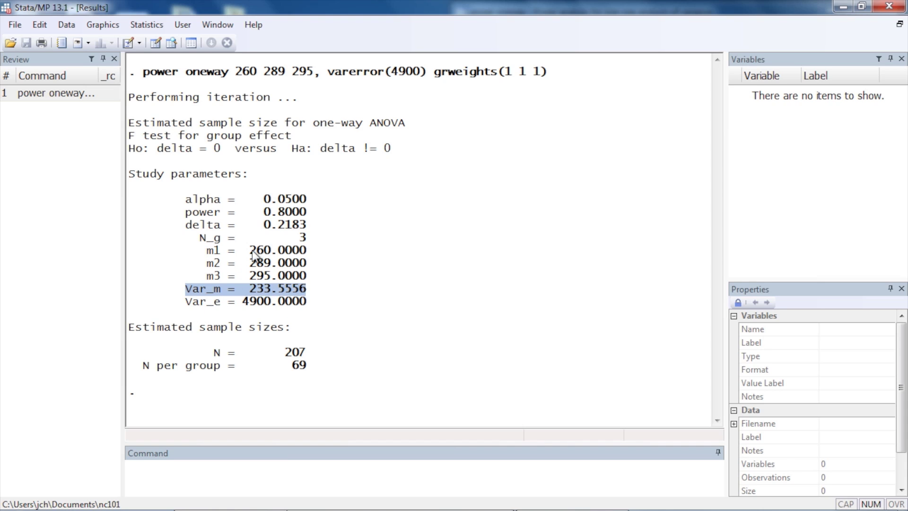
{"action": "left_click_drag", "start_coordinate": [186, 303], "coordinate": [306, 307]}
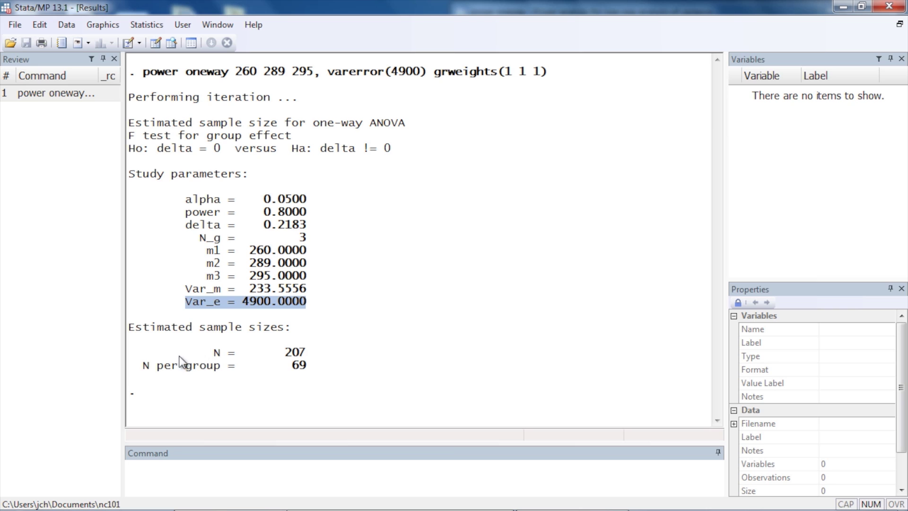
{"action": "left_click_drag", "start_coordinate": [212, 354], "coordinate": [301, 353]}
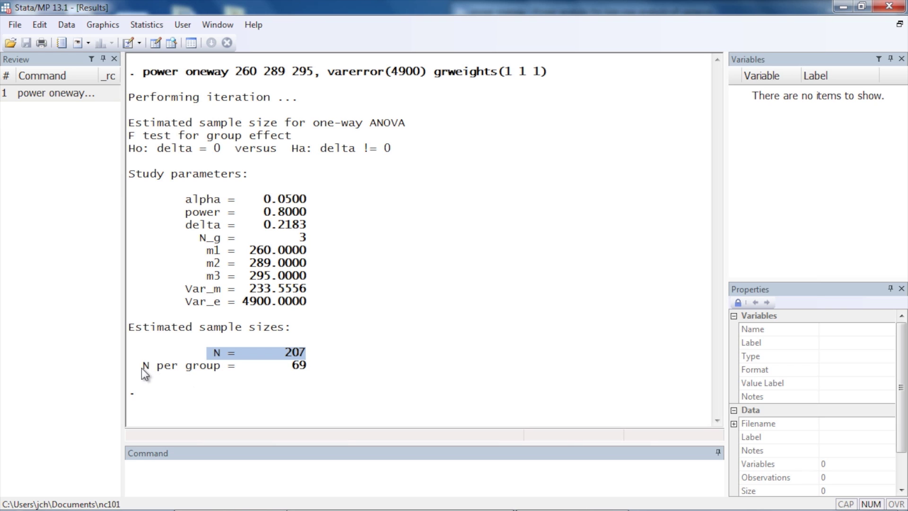
{"action": "left_click_drag", "start_coordinate": [143, 368], "coordinate": [302, 367]}
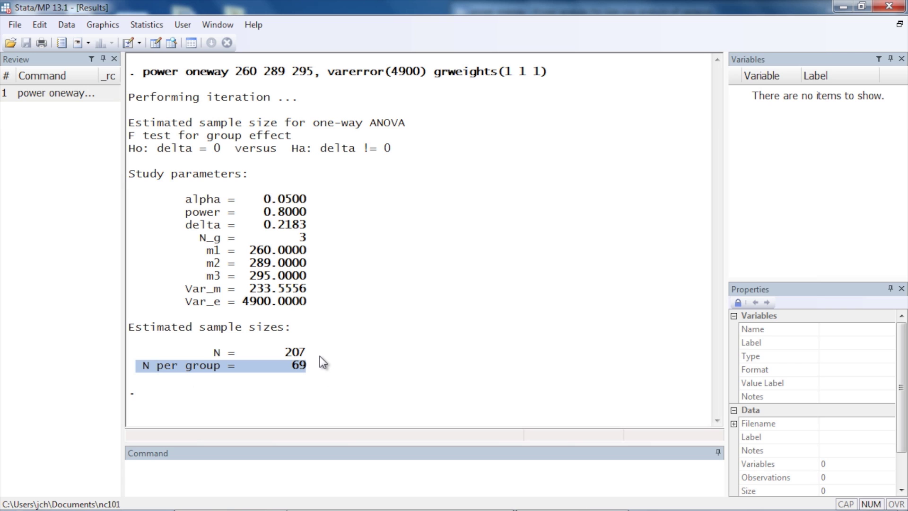
{"action": "left_click", "coordinate": [323, 363]}
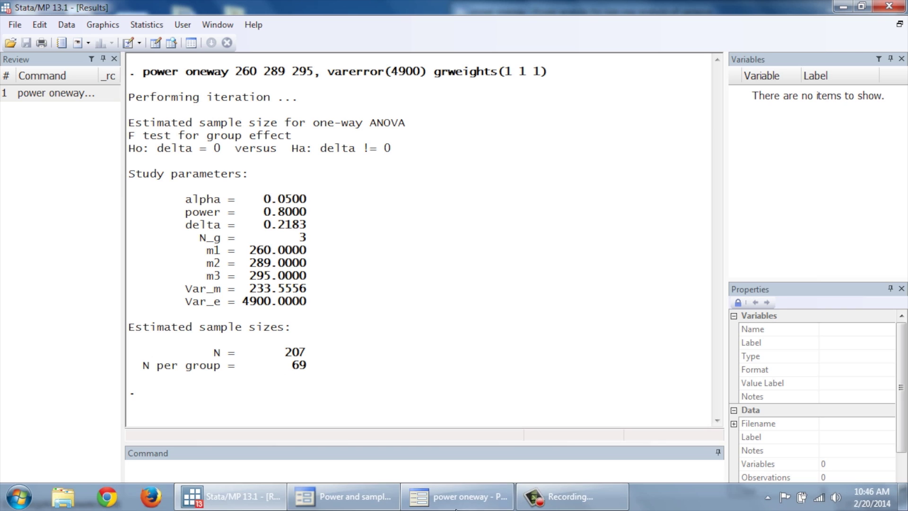
Step: Add the contrast of means 1 -1 0 and rerun, yielding N = 279 (93 per group)
{"action": "left_click", "coordinate": [457, 502]}
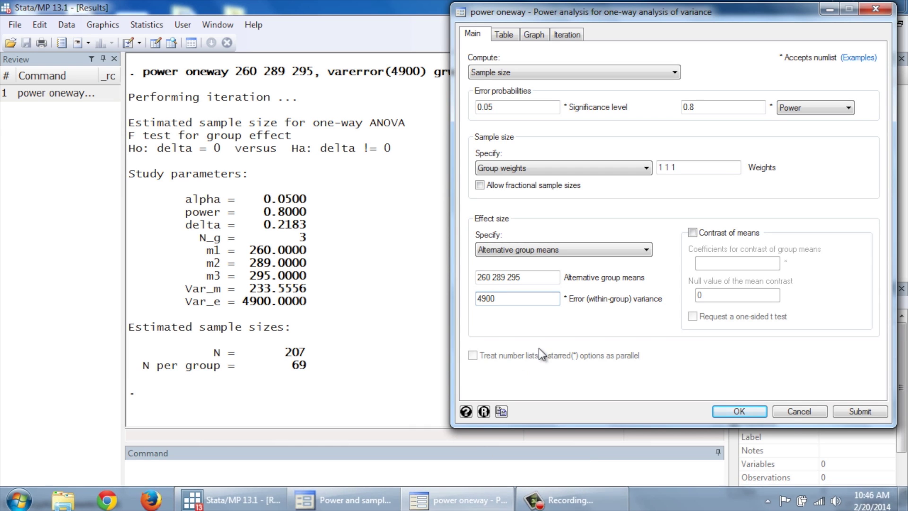
{"action": "left_click", "coordinate": [693, 234]}
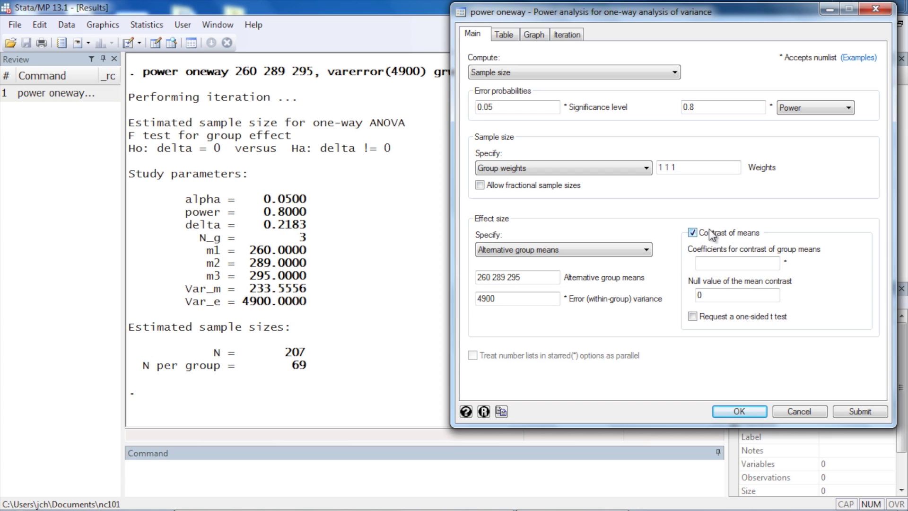
{"action": "left_click", "coordinate": [719, 263]}
{"action": "type", "text": "1 -1"}
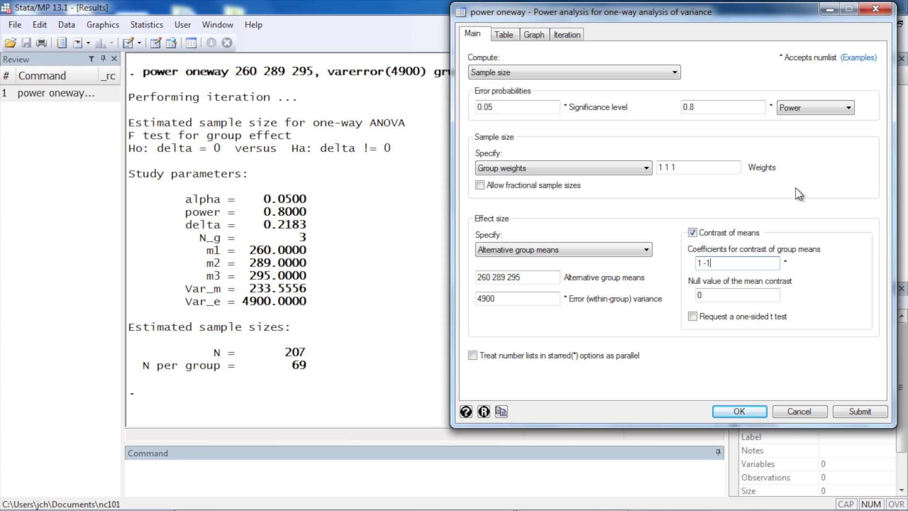
{"action": "type", "text": " 0"}
{"action": "left_click", "coordinate": [864, 411]}
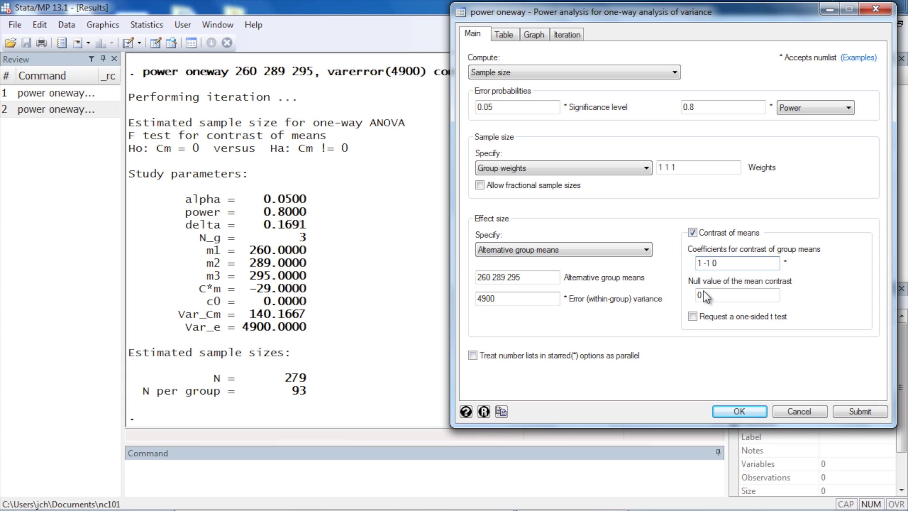
{"action": "left_click_drag", "start_coordinate": [709, 262], "coordinate": [680, 264]}
{"action": "left_click", "coordinate": [693, 233]}
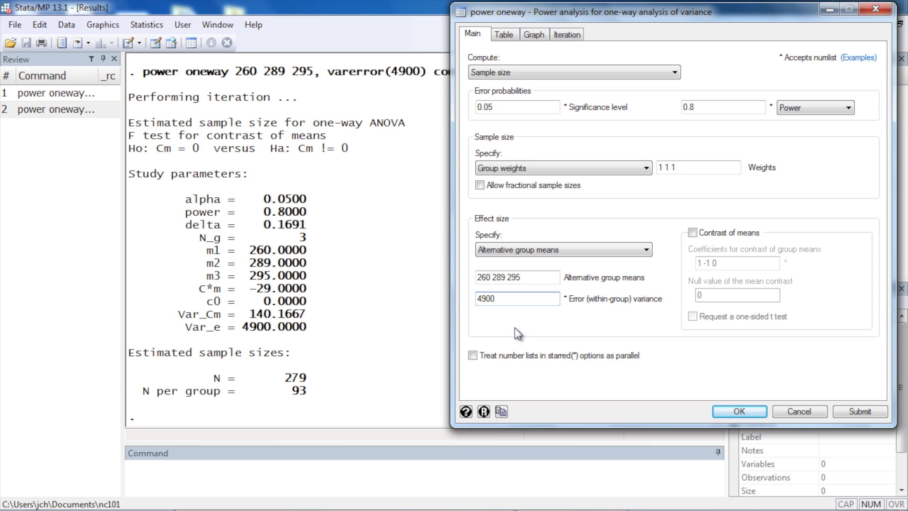
{"action": "key", "text": "BackSpace"}
{"action": "key", "text": "BackSpace"}
{"action": "key", "text": "BackSpace"}
{"action": "key", "text": "BackSpace"}
{"action": "type", "text": "4700(100)53"}
{"action": "left_click_drag", "start_coordinate": [543, 298], "coordinate": [461, 304]}
{"action": "left_click", "coordinate": [861, 412]}
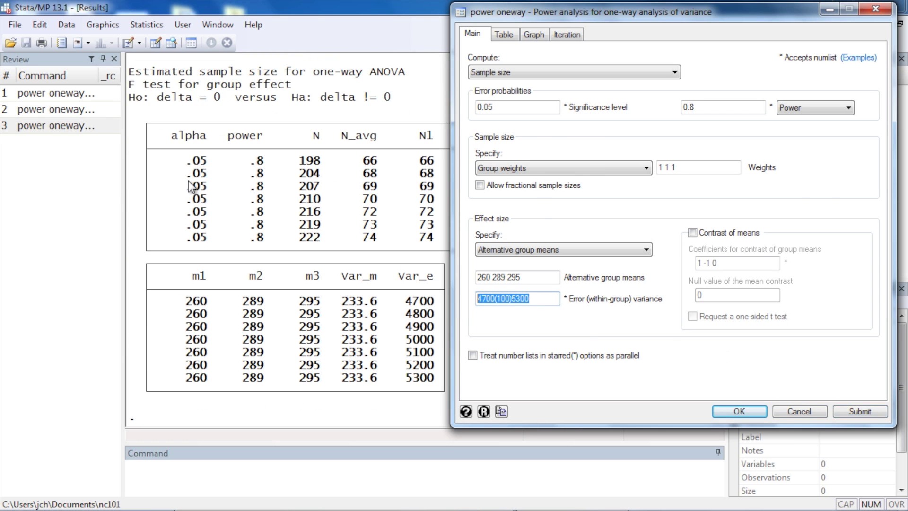
{"action": "left_click", "coordinate": [192, 186]}
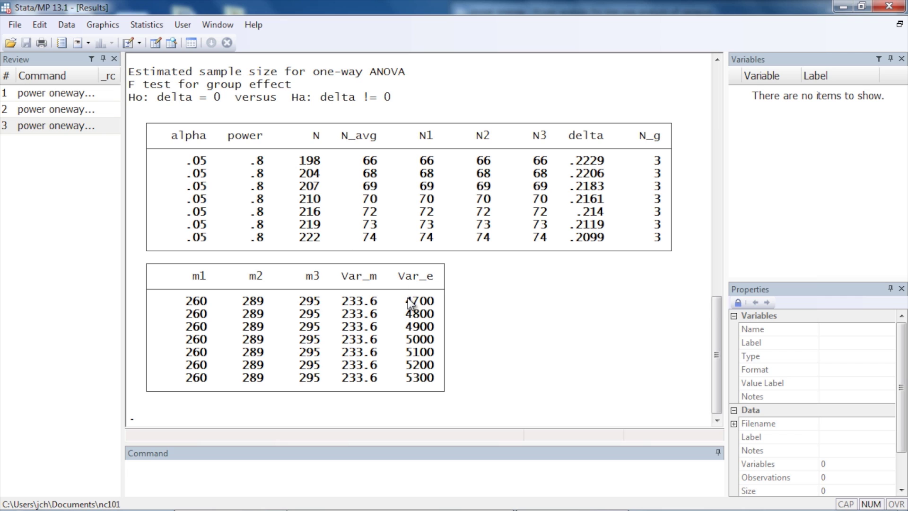
{"action": "left_click_drag", "start_coordinate": [407, 303], "coordinate": [417, 331]}
{"action": "left_click_drag", "start_coordinate": [406, 377], "coordinate": [434, 378]}
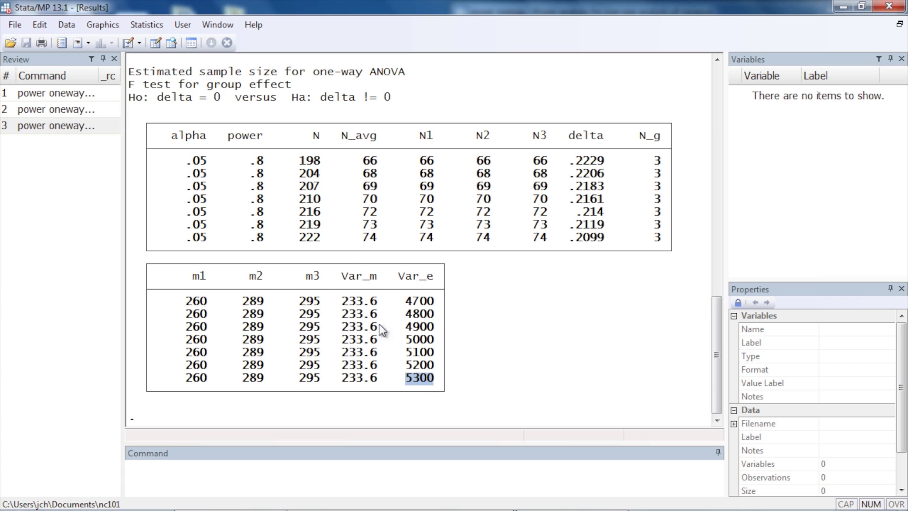
{"action": "left_click_drag", "start_coordinate": [299, 160], "coordinate": [316, 176]}
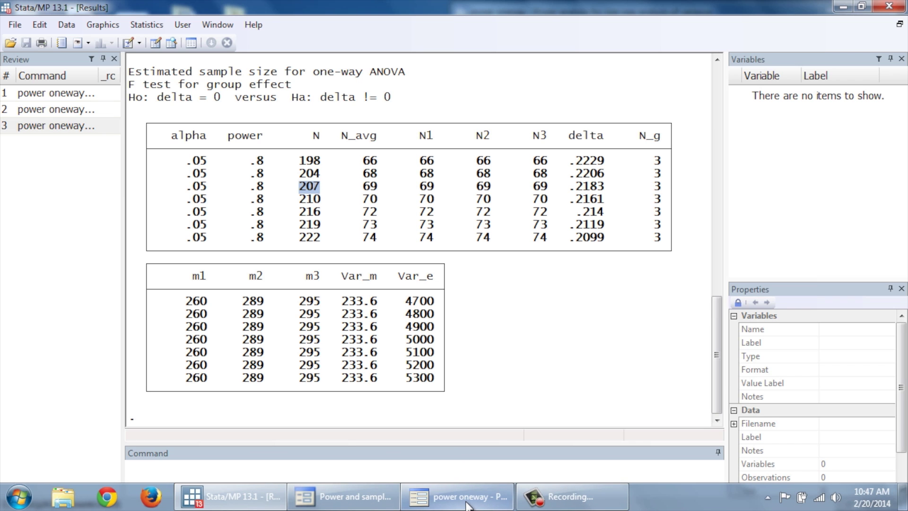
{"action": "left_click", "coordinate": [467, 504]}
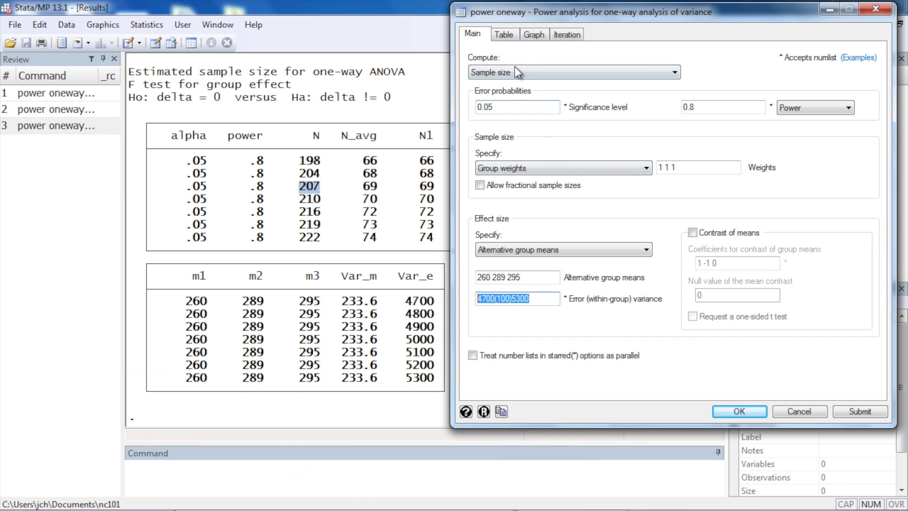
Step: Switch table output to a custom table and add the Total number of subjects column
{"action": "left_click", "coordinate": [502, 35]}
{"action": "left_click", "coordinate": [542, 76]}
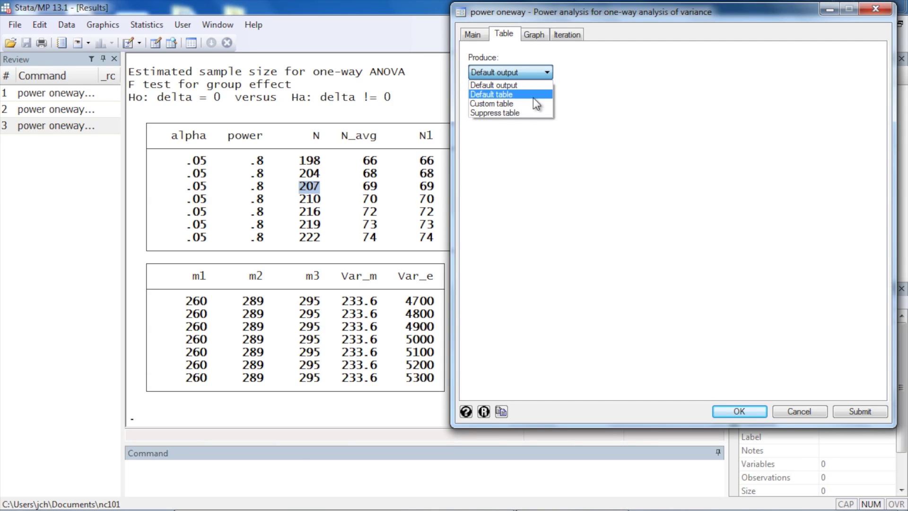
{"action": "left_click", "coordinate": [531, 105]}
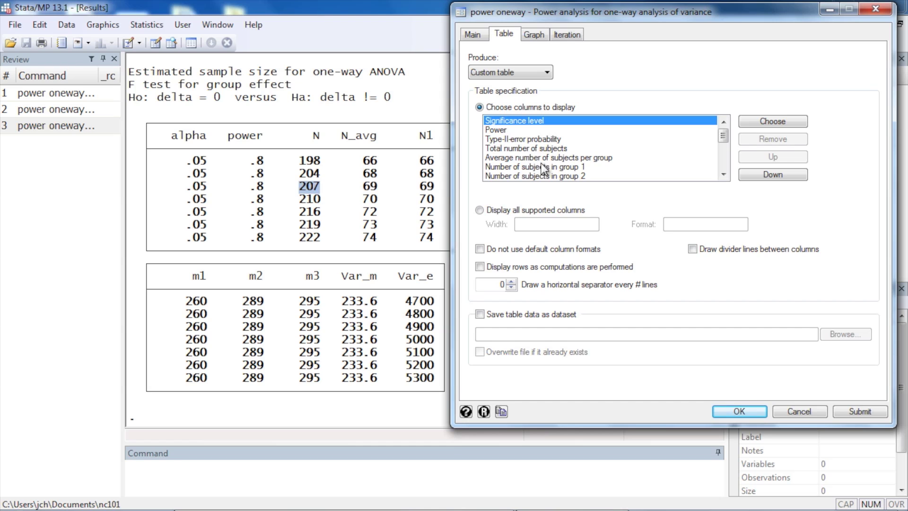
{"action": "left_click", "coordinate": [500, 149]}
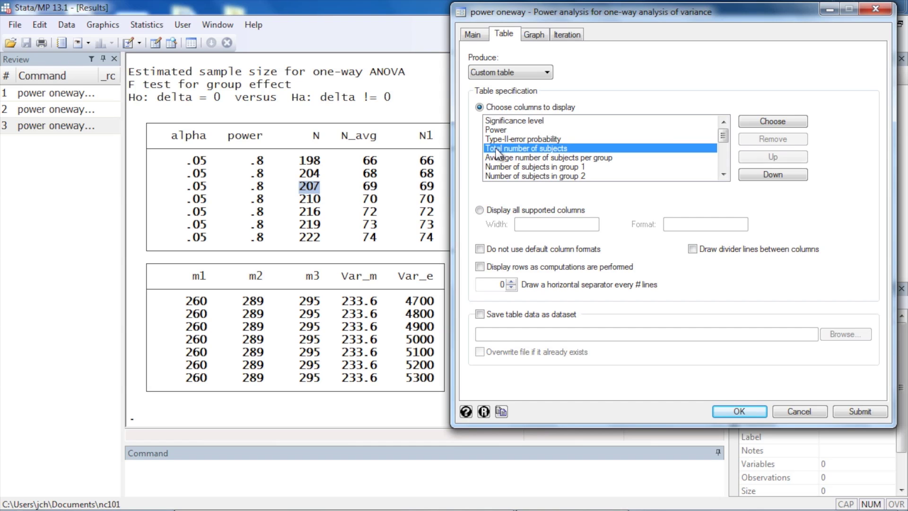
{"action": "left_click", "coordinate": [762, 121]}
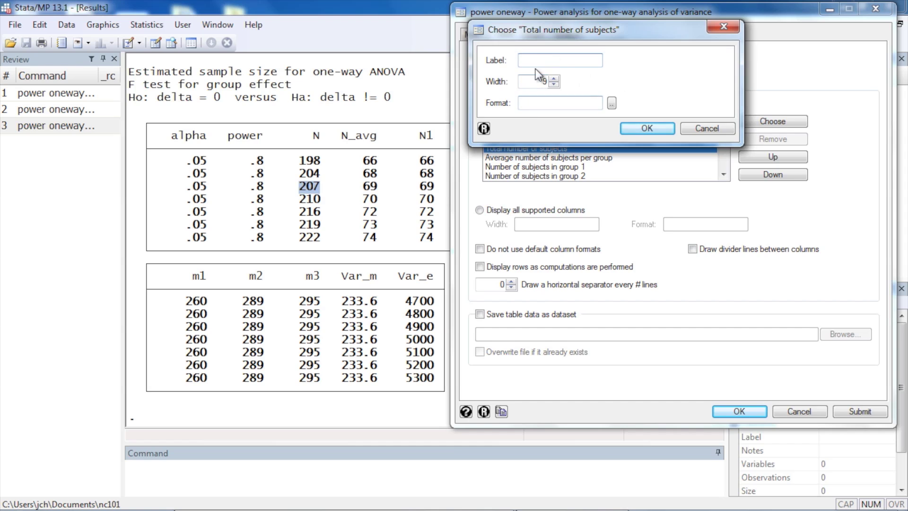
{"action": "left_click", "coordinate": [645, 130]}
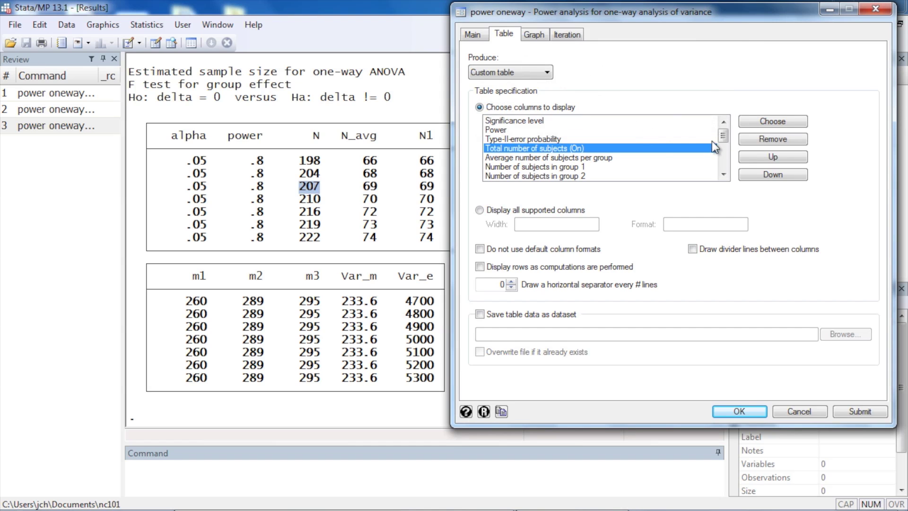
Step: Add the Error (Within-group) variance column and rerun, showing N from 198 to 222
{"action": "scroll", "coordinate": [723, 142], "scroll_direction": "down", "scroll_amount": 1}
{"action": "scroll", "coordinate": [724, 150], "scroll_direction": "down", "scroll_amount": 2}
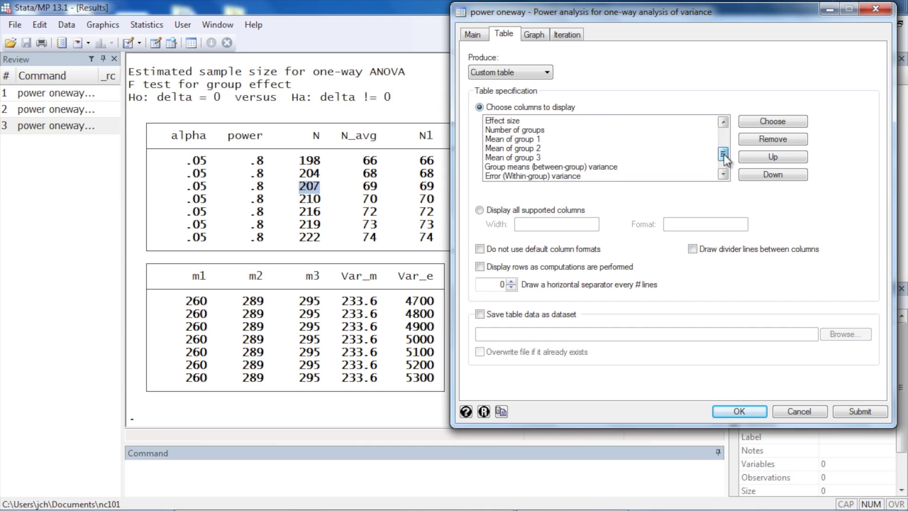
{"action": "left_click", "coordinate": [566, 166]}
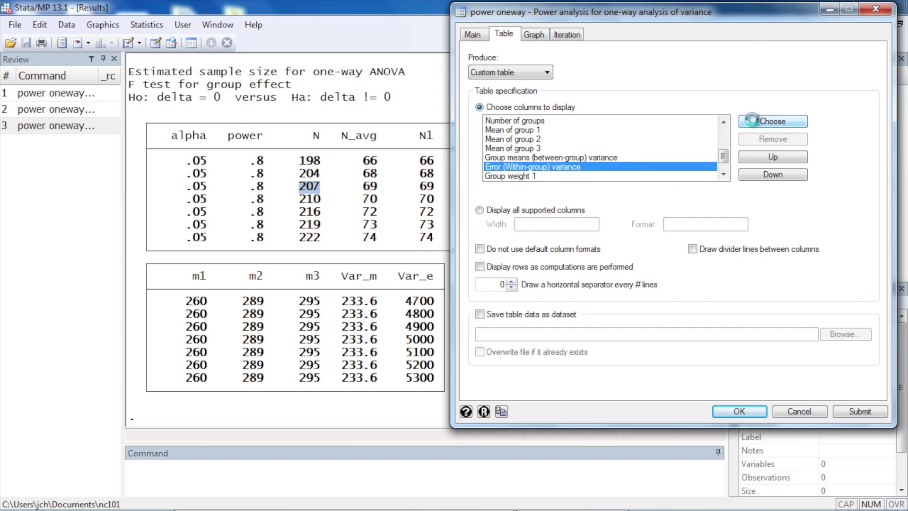
{"action": "left_click", "coordinate": [753, 120]}
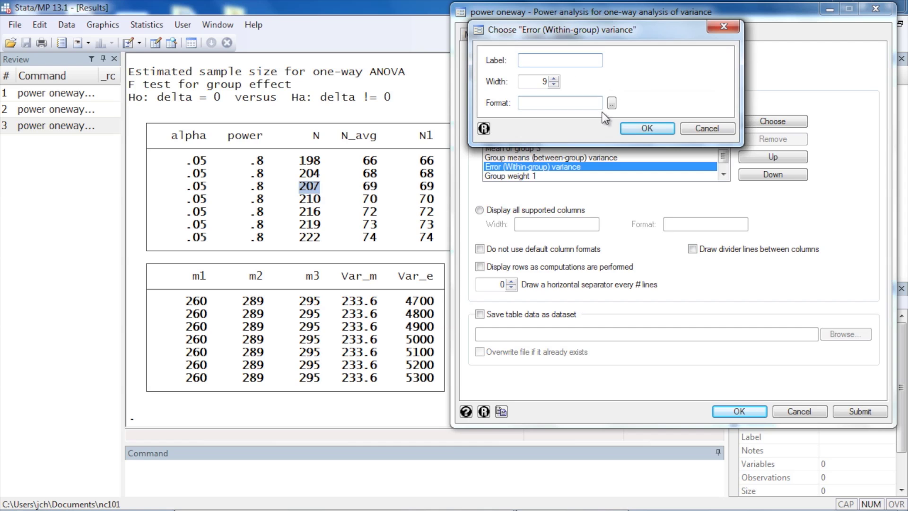
{"action": "left_click", "coordinate": [646, 129]}
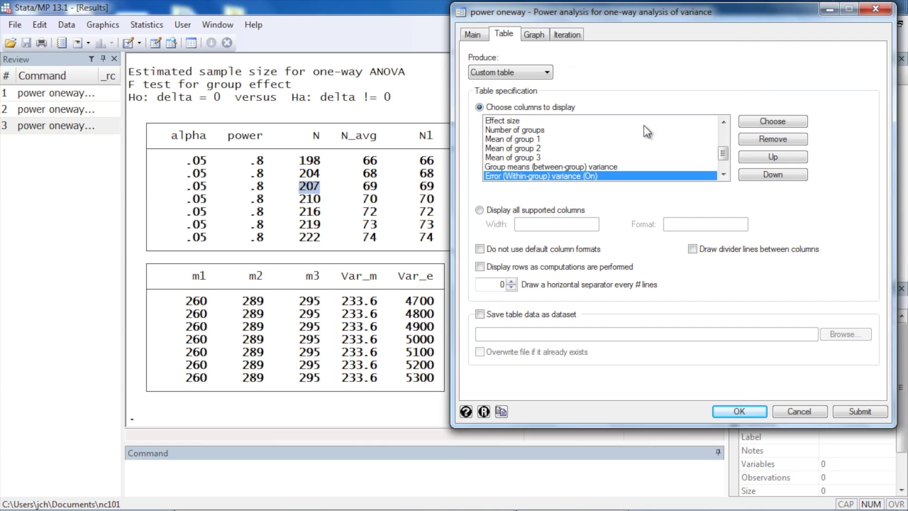
{"action": "left_click", "coordinate": [860, 410]}
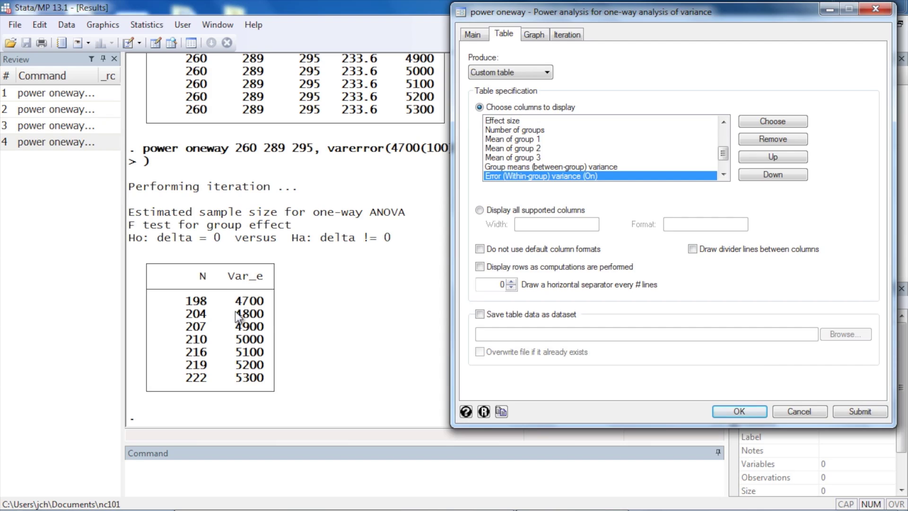
{"action": "left_click", "coordinate": [234, 311]}
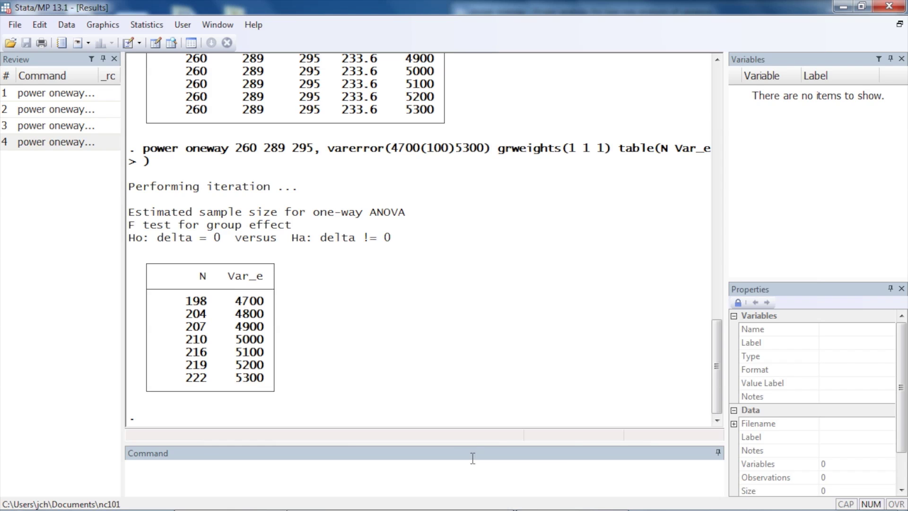
Step: Enable Graph the results and rerun to plot N against error variance 4700–5300
{"action": "left_click", "coordinate": [493, 503]}
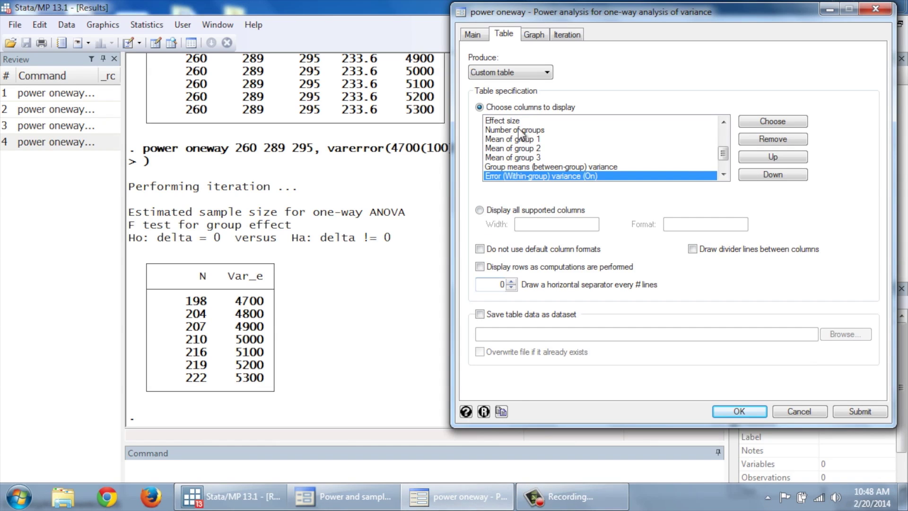
{"action": "left_click", "coordinate": [535, 35]}
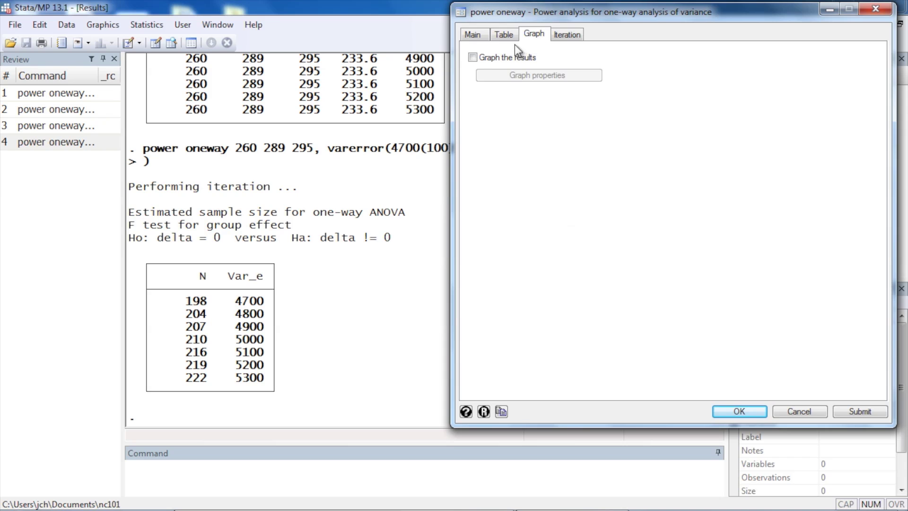
{"action": "left_click", "coordinate": [473, 58]}
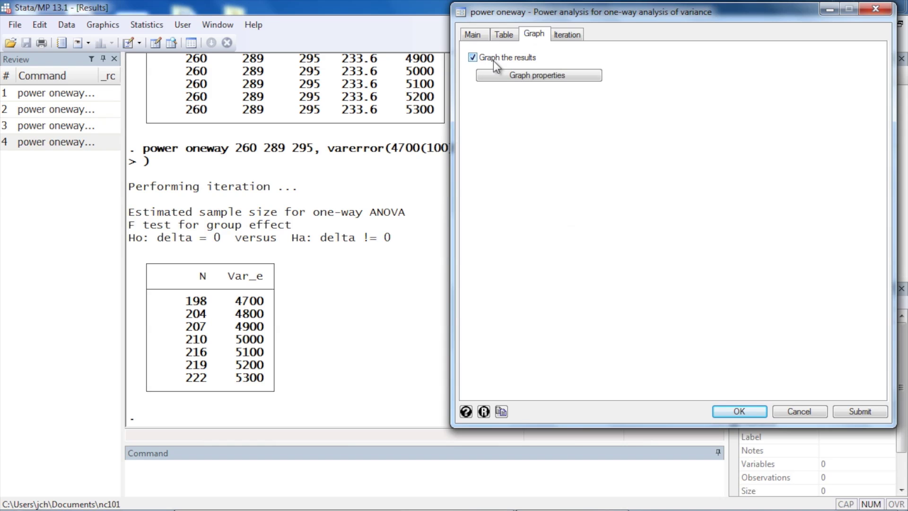
{"action": "left_click", "coordinate": [527, 79]}
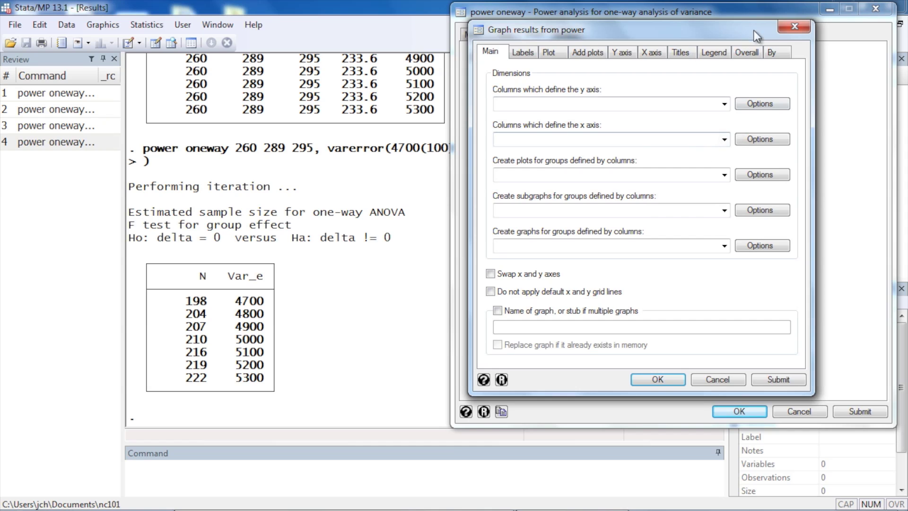
{"action": "left_click", "coordinate": [793, 29]}
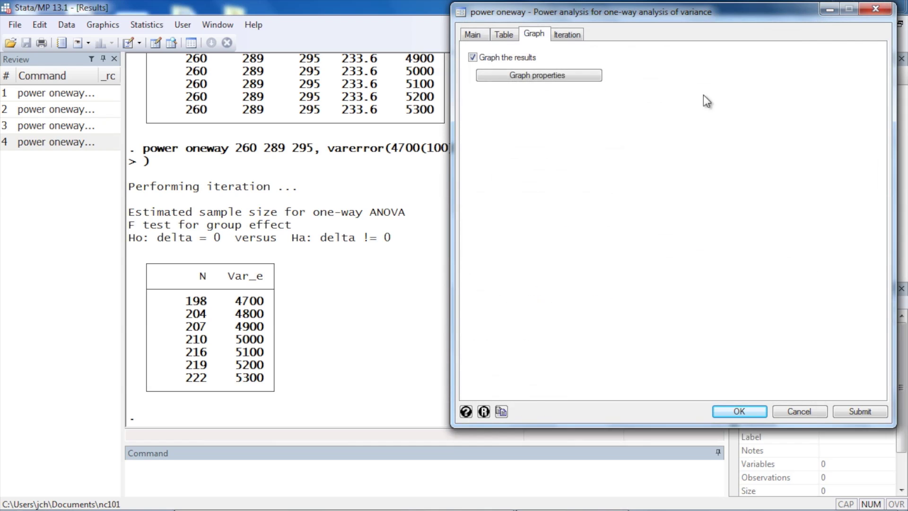
{"action": "left_click", "coordinate": [858, 410]}
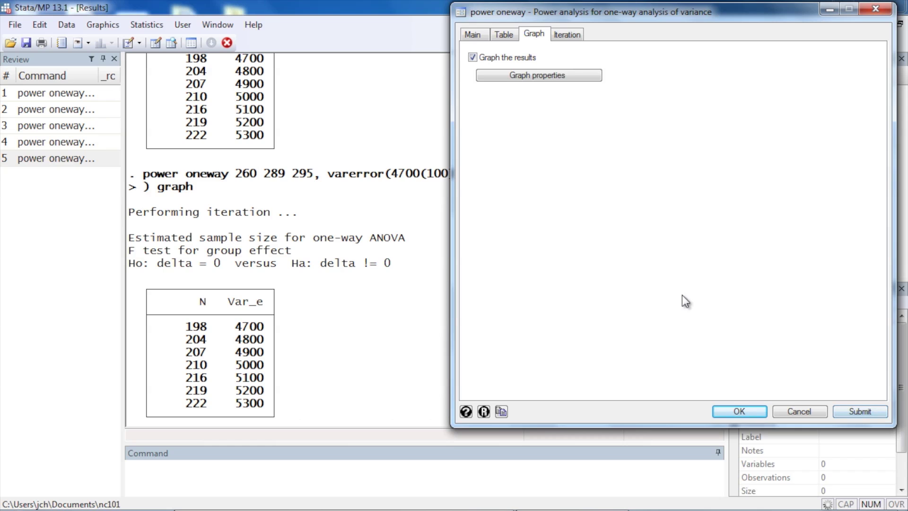